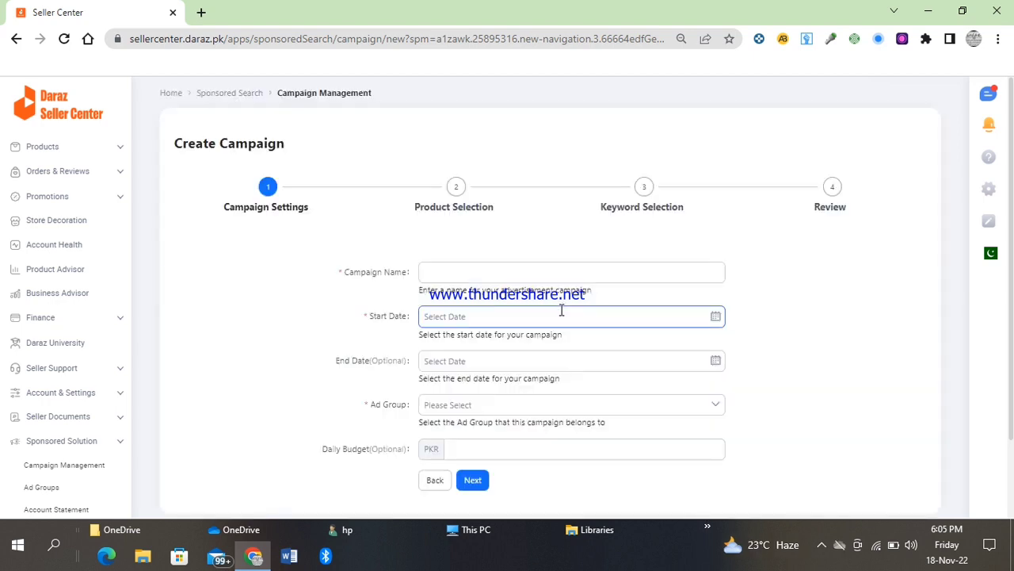
- Name the campaign "multani dresses hot winter sale" and set its start date to 2022-11-19 and end date to 2022-11-21
left_click(523, 276)
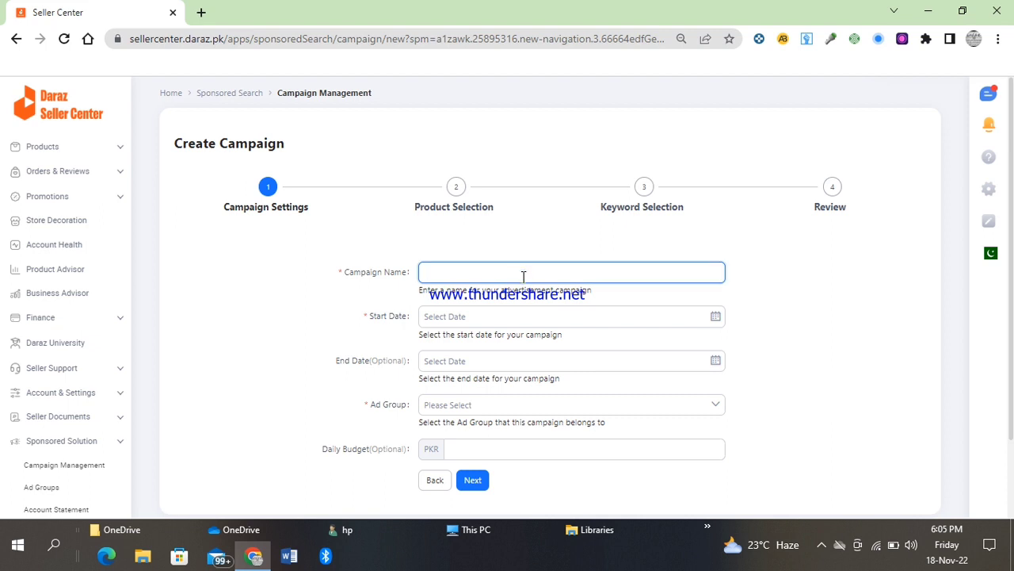
type("multani dresses hot winter sale")
left_click(514, 316)
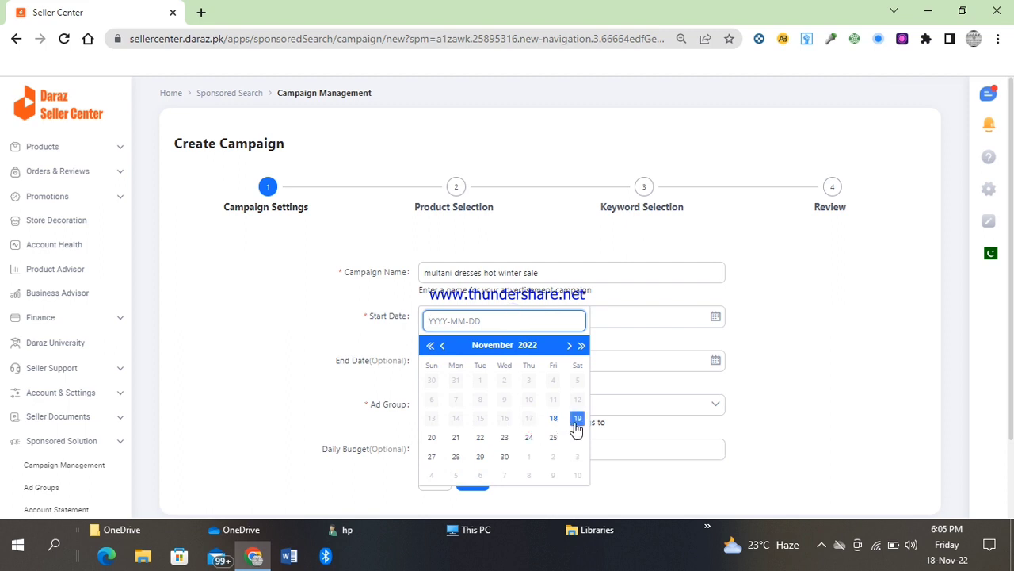
left_click(577, 420)
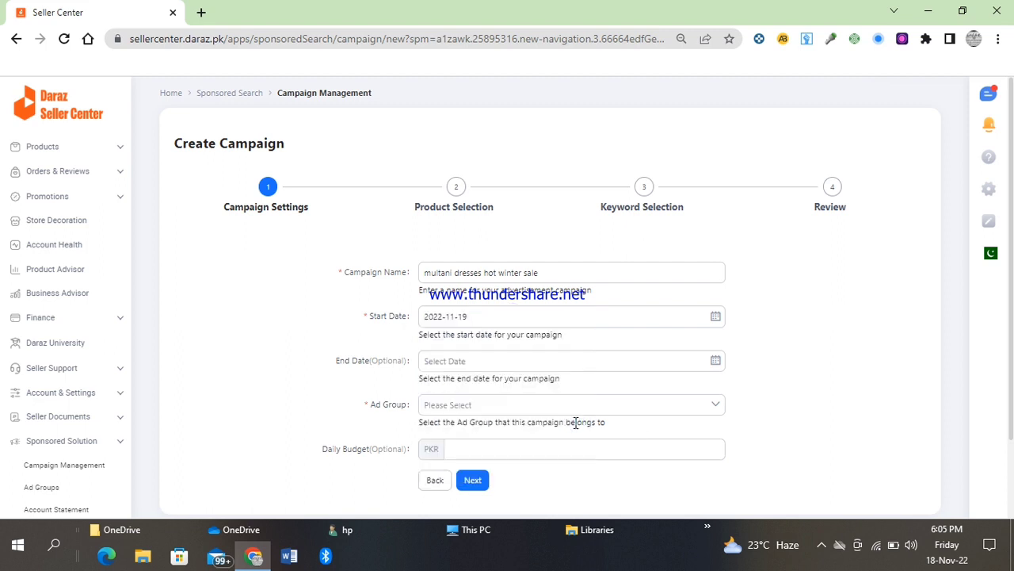
left_click(481, 361)
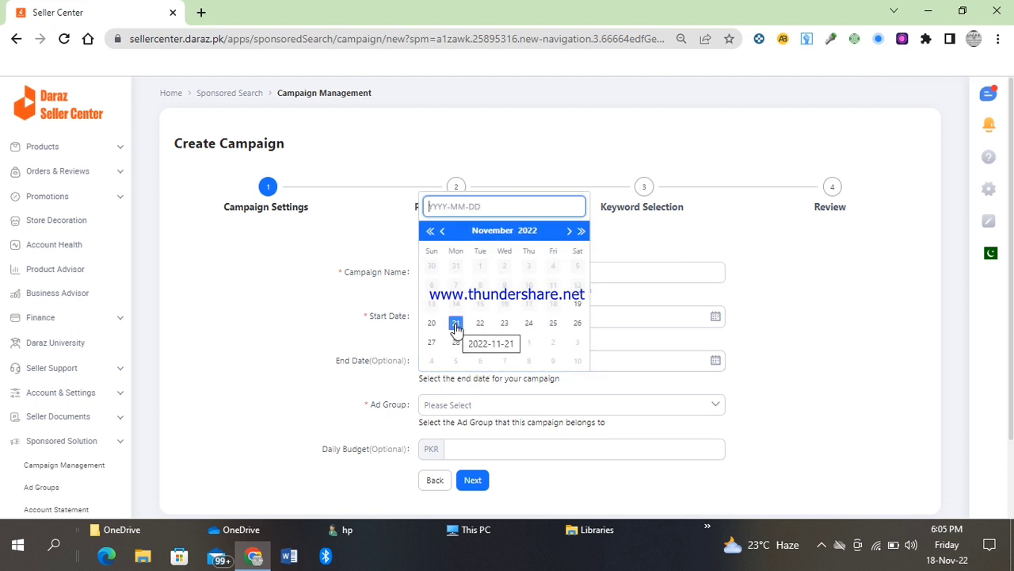
left_click(456, 324)
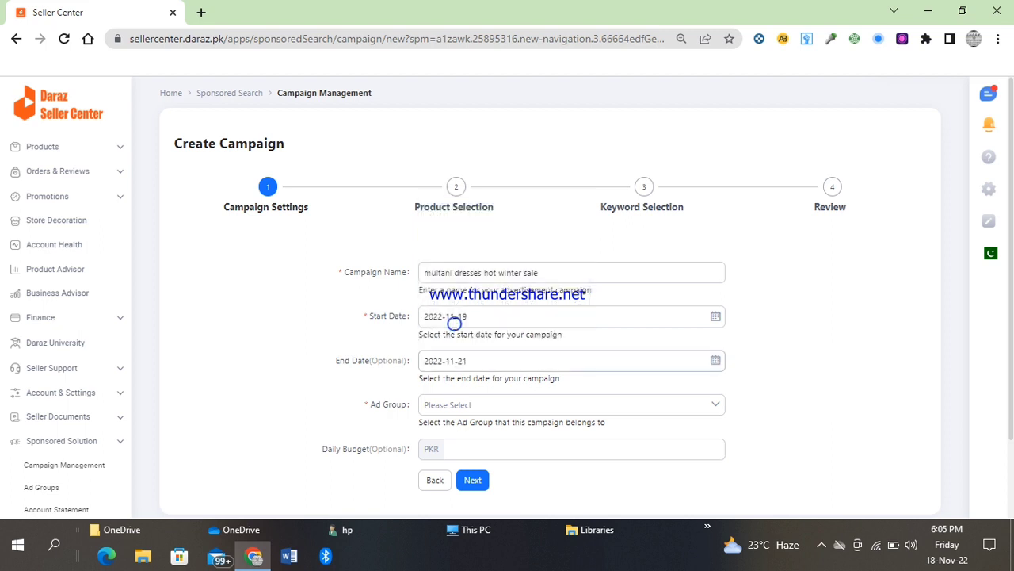
- Assign the campaign to the Default ad group with a daily budget of PKR 300 and continue to product selection
left_click(562, 404)
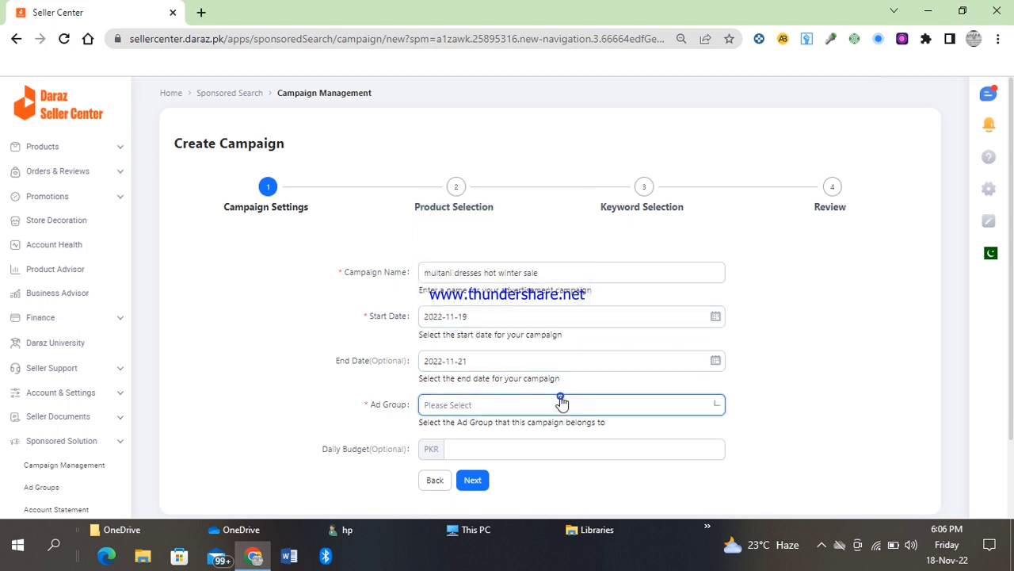
left_click(550, 431)
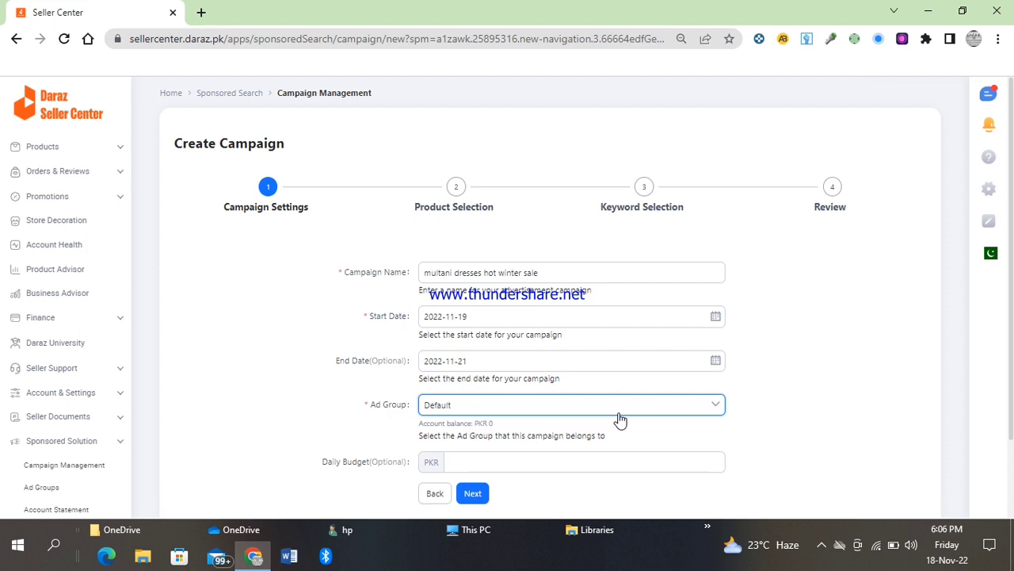
scroll(618, 418, "down", 2)
left_click(555, 367)
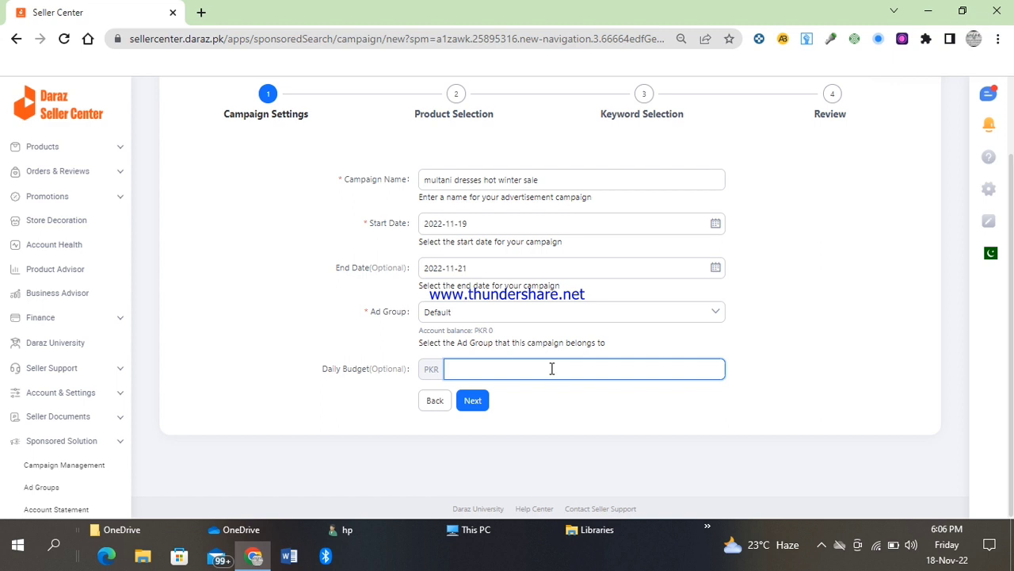
type("300")
left_click(476, 402)
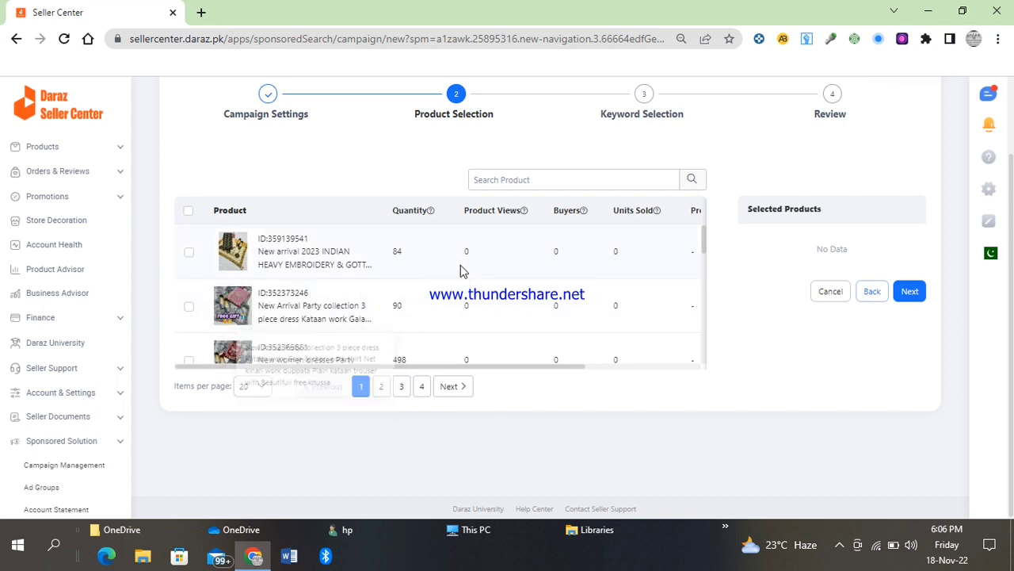
- Add the first three listed products to the campaign: the Indian heavy embroidery dress and the two party collection dresses
left_click(190, 253)
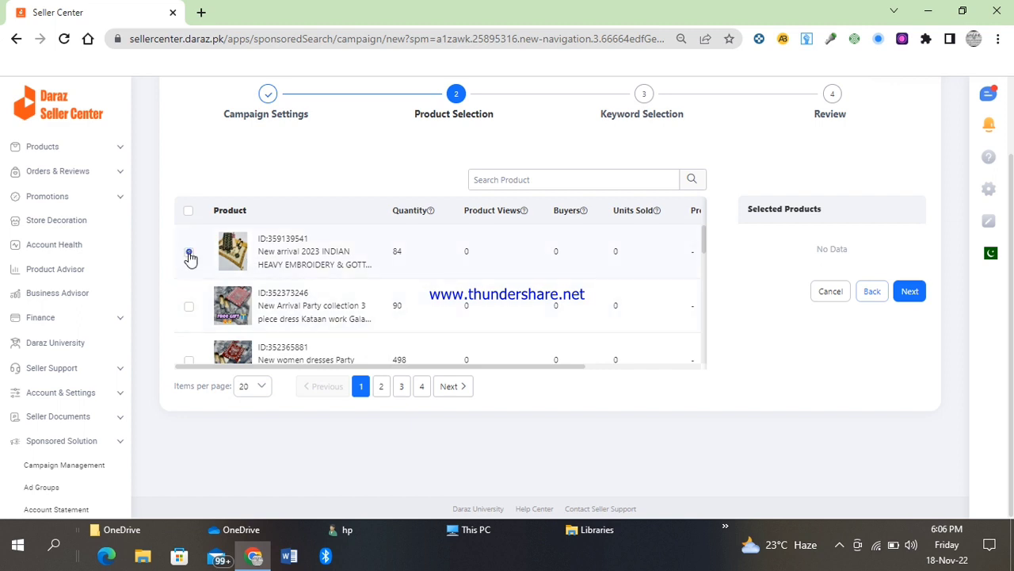
left_click(190, 311)
scroll(191, 325, "down", 1)
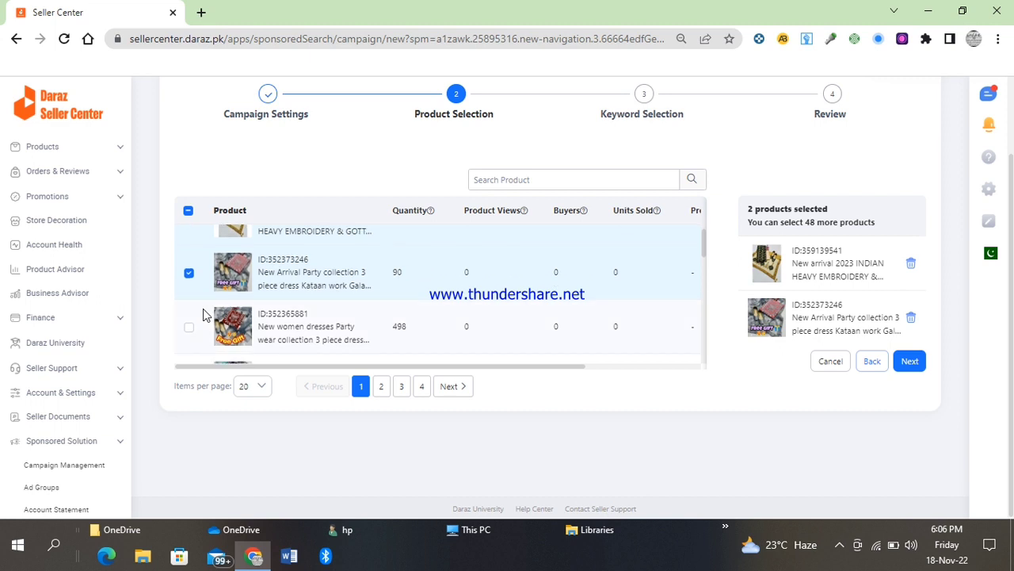
left_click(191, 329)
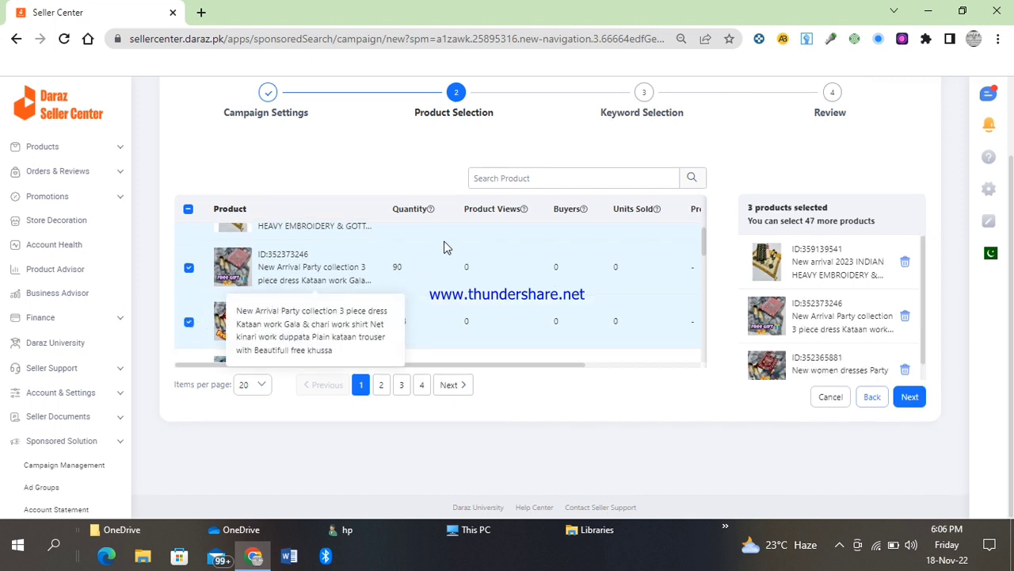
- Check the products and their quantities in the product list and continue to keyword selection
scroll(455, 260, "down", 1)
scroll(455, 264, "down", 2)
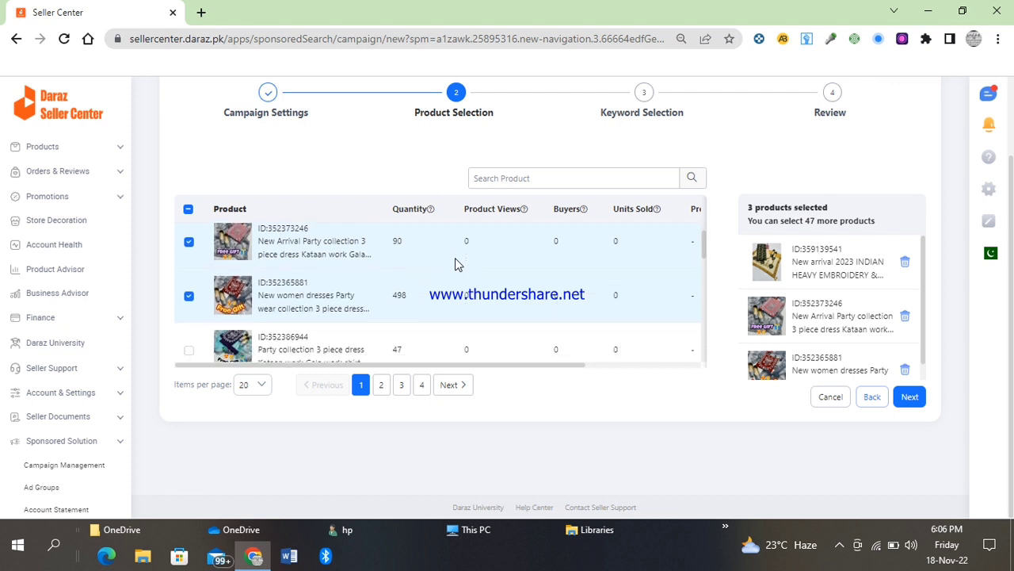
scroll(455, 264, "up", 3)
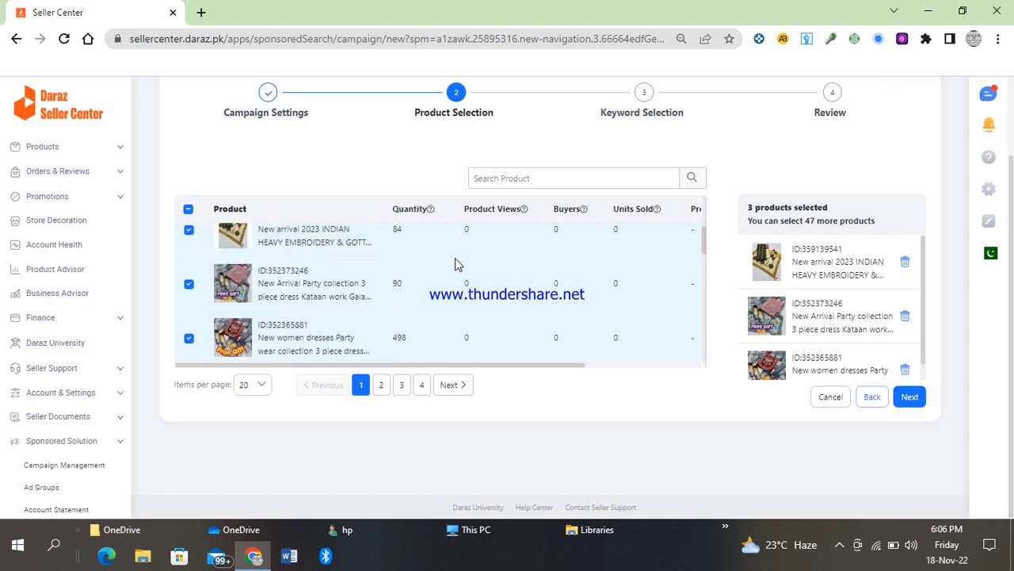
scroll(454, 268, "up", 4)
scroll(456, 270, "down", 3)
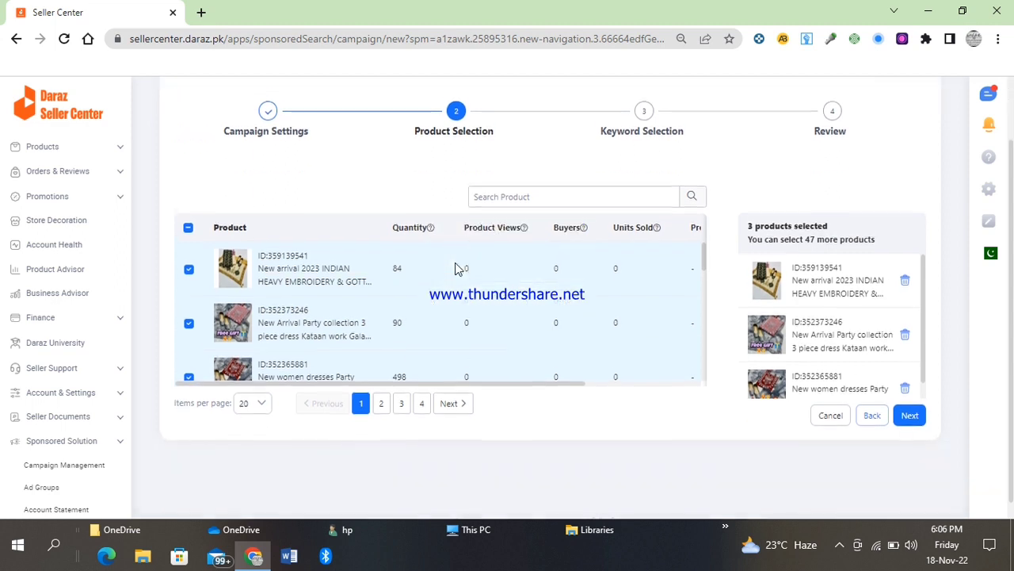
scroll(444, 274, "down", 1)
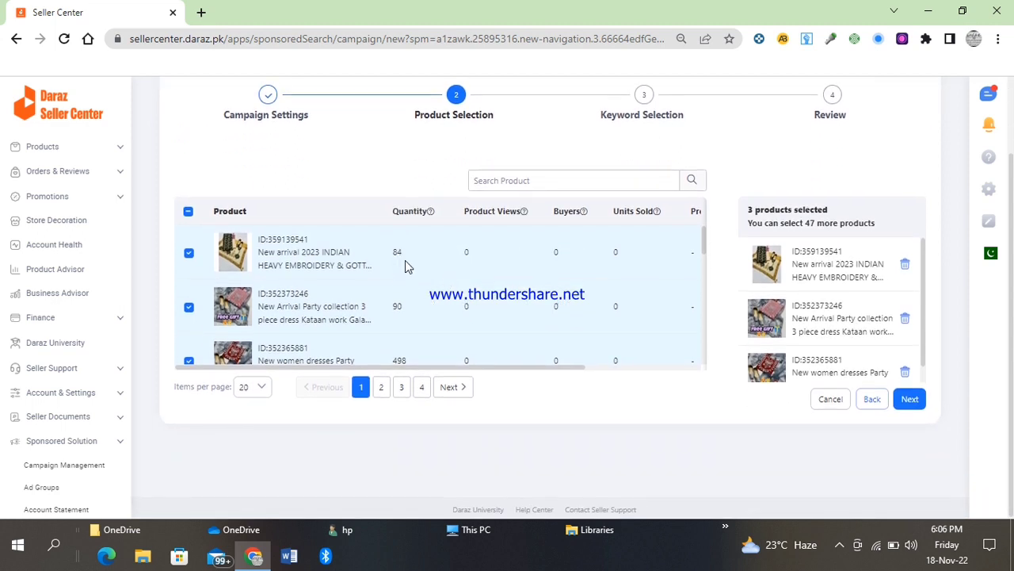
scroll(412, 280, "down", 1)
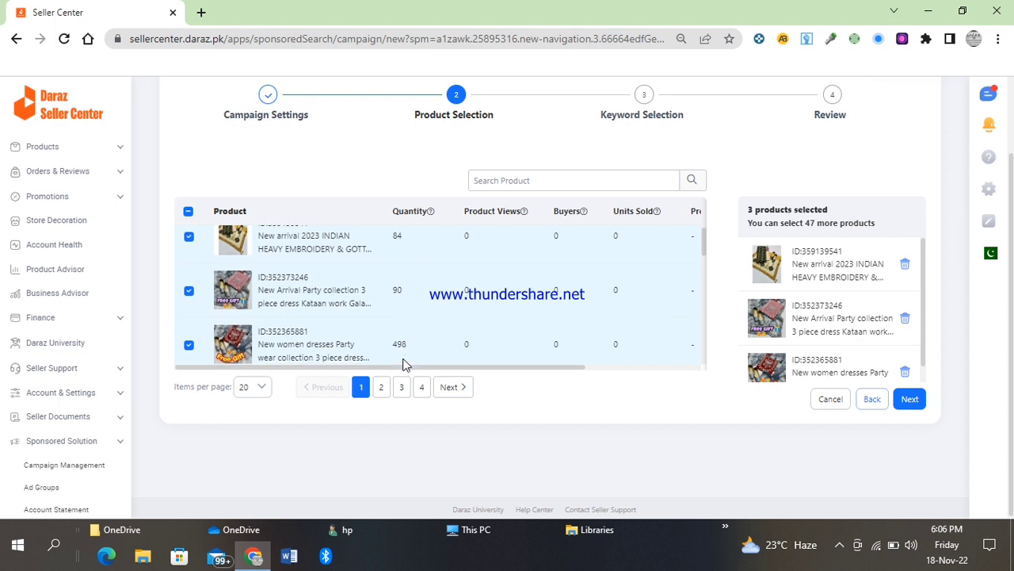
scroll(398, 334, "down", 2)
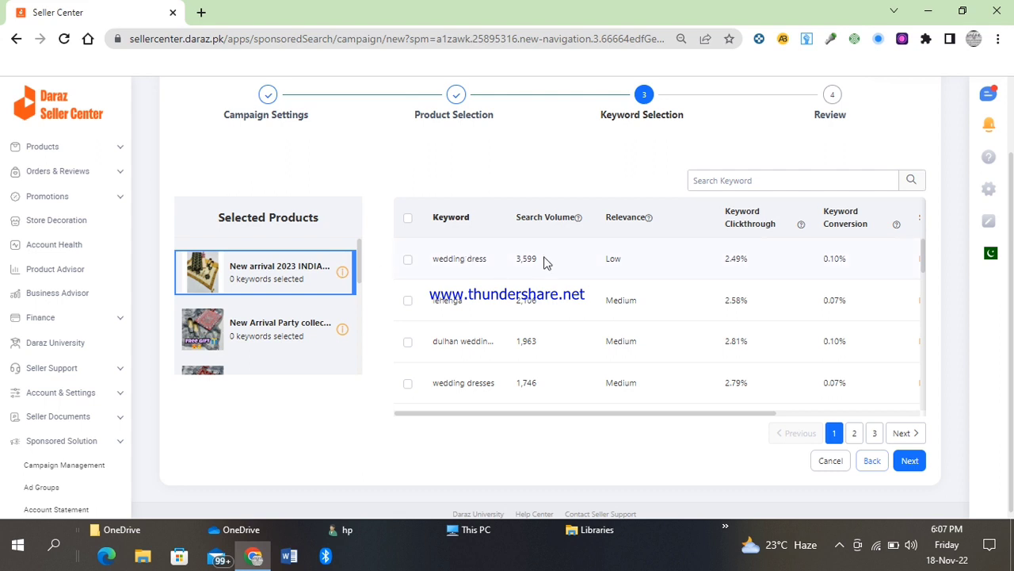
- For the New arrival 2023 product, select the keywords wedding dress and lehenga with bid prices of PKR 25 and PKR 20
left_click(408, 260)
left_click(405, 304)
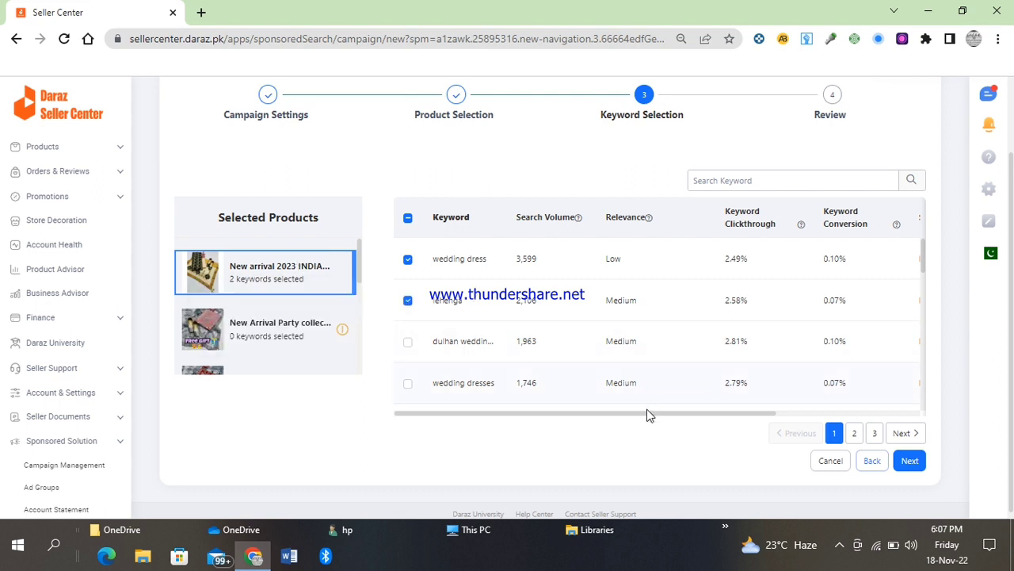
left_click_drag(648, 414, 797, 412)
left_click(864, 262)
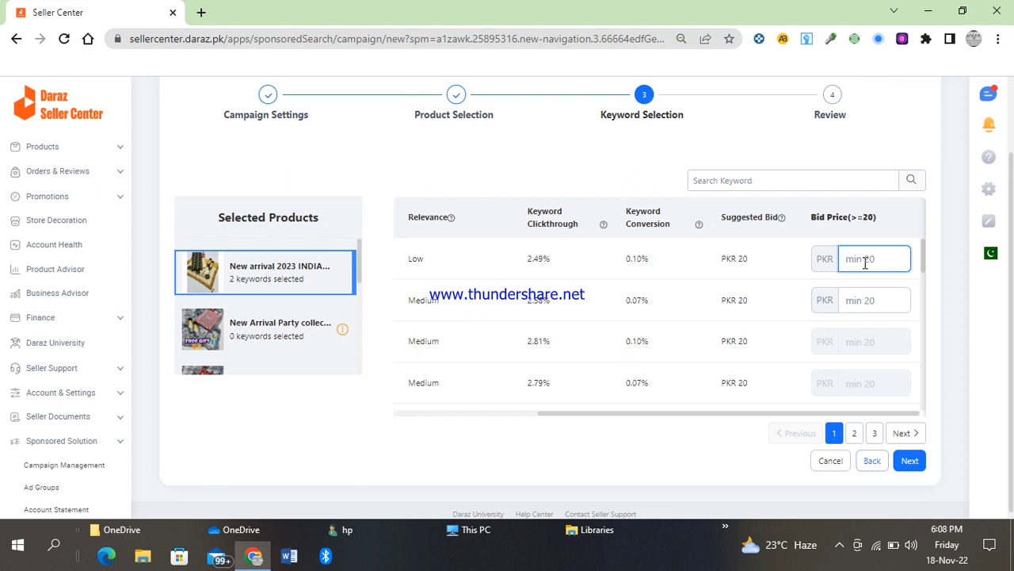
type("25")
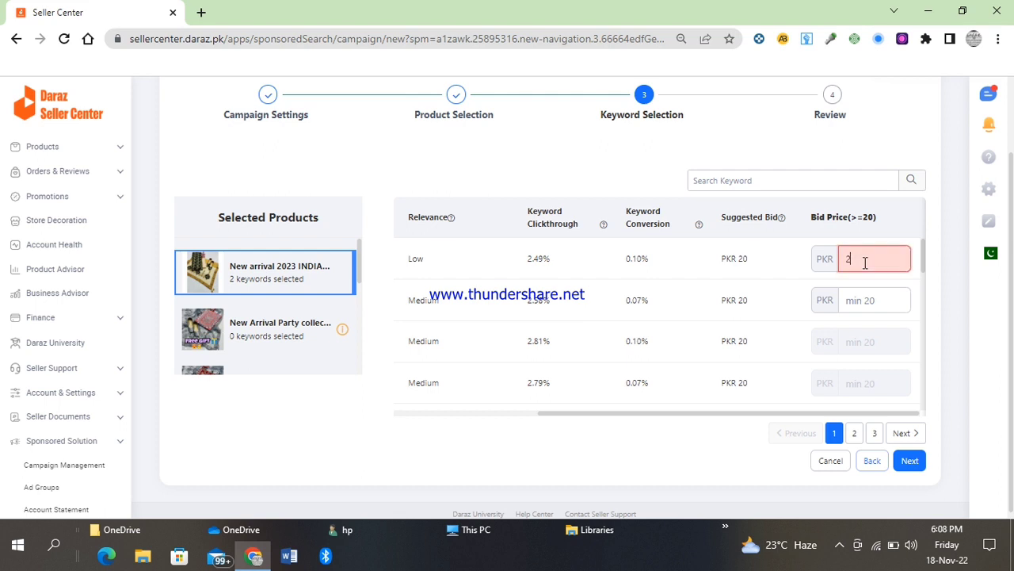
left_click(861, 299)
type("20")
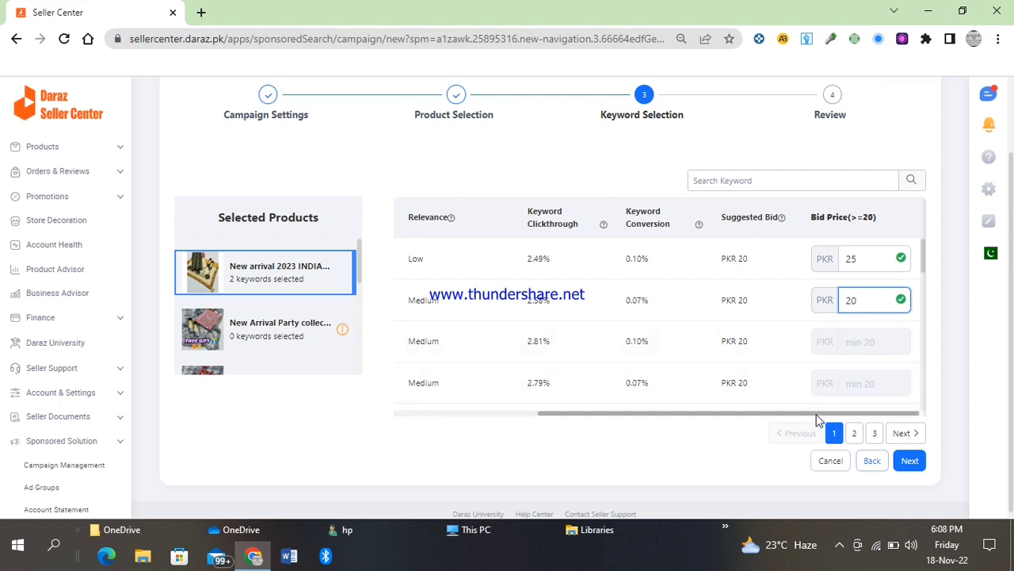
left_click_drag(822, 414, 672, 414)
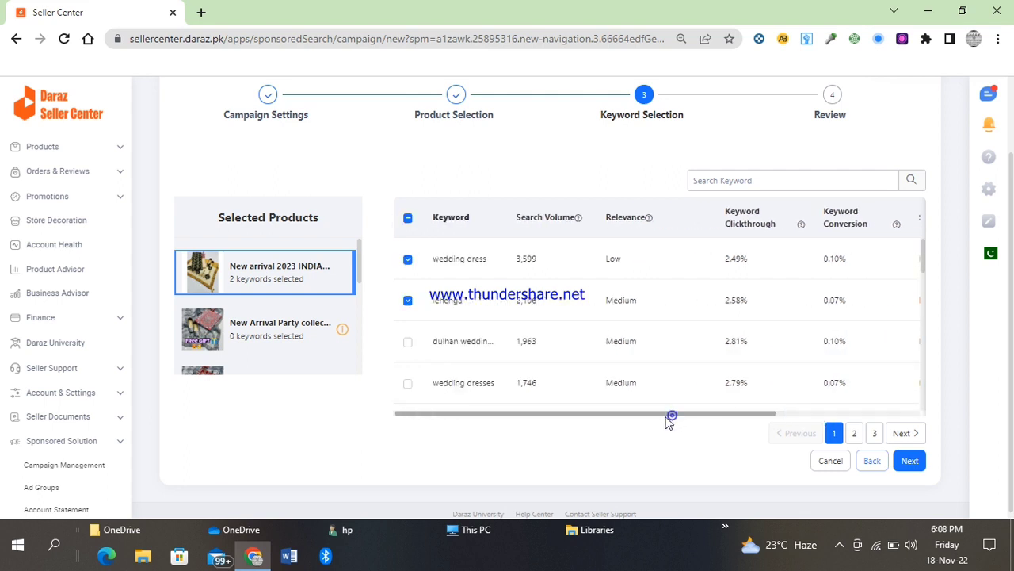
- For the New Arrival Party collection product, select the keyword dress with a bid price of PKR 25
left_click(300, 333)
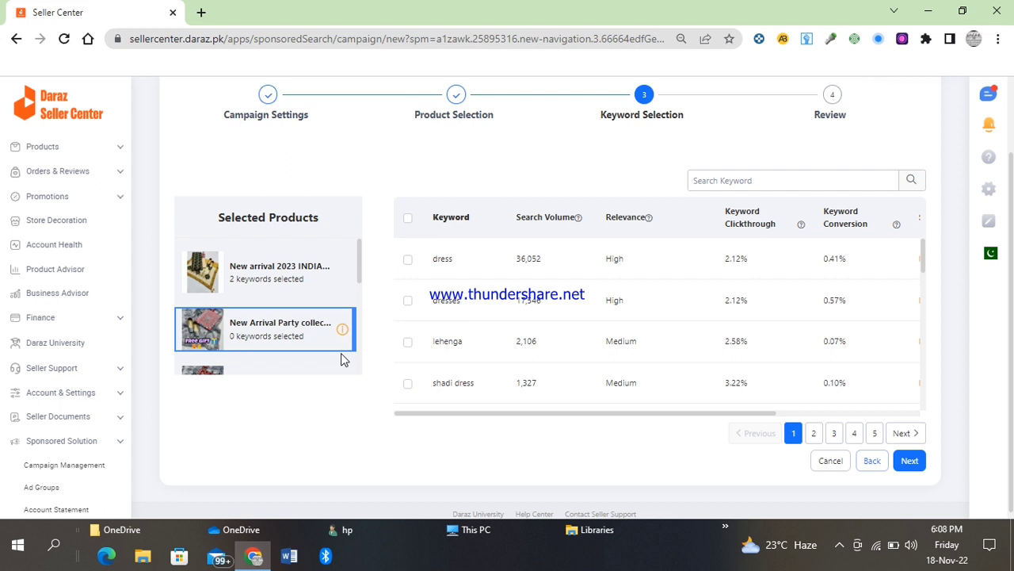
left_click(409, 262)
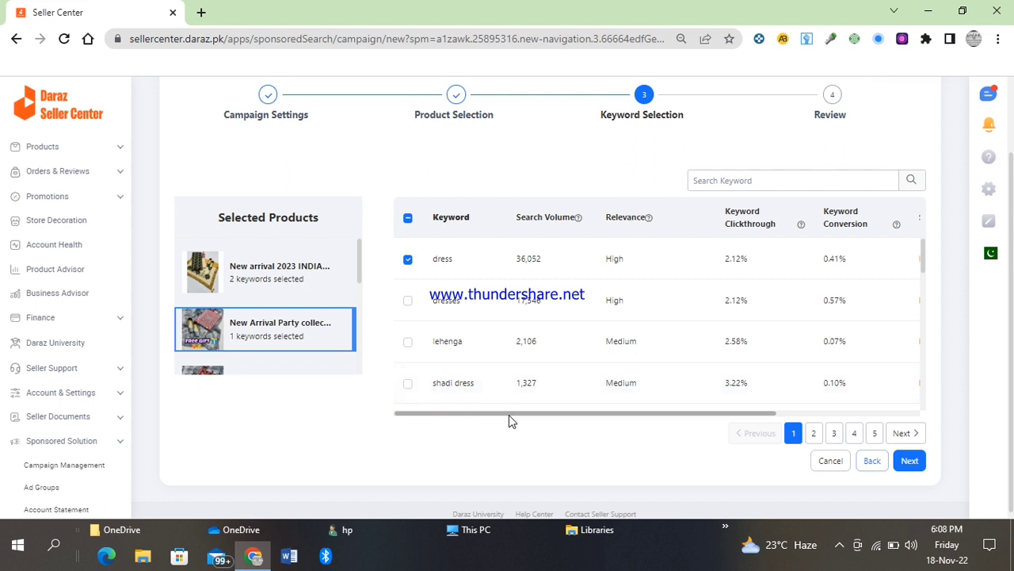
left_click_drag(528, 417, 666, 420)
left_click(864, 263)
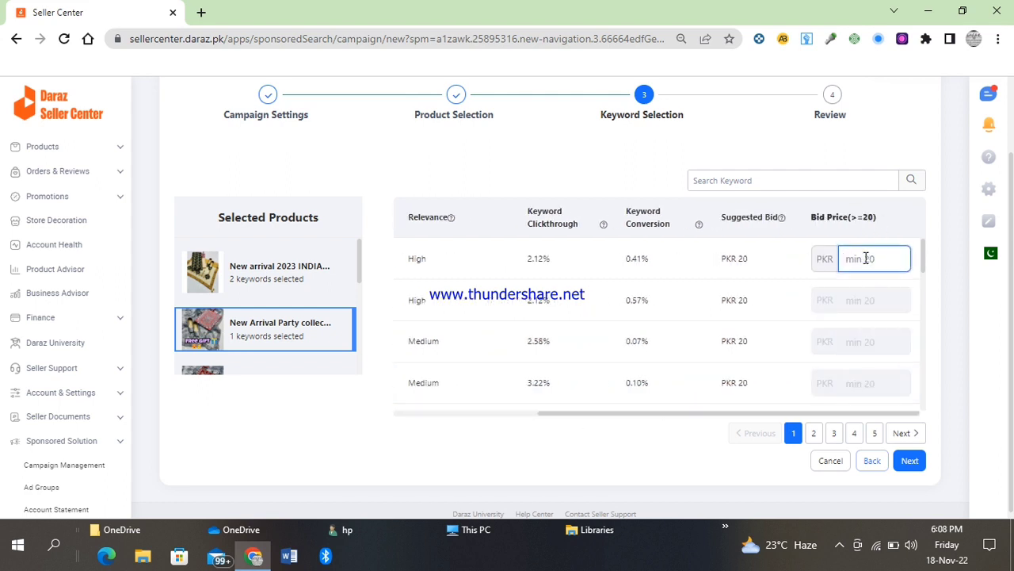
type("25")
left_click_drag(759, 412, 530, 403)
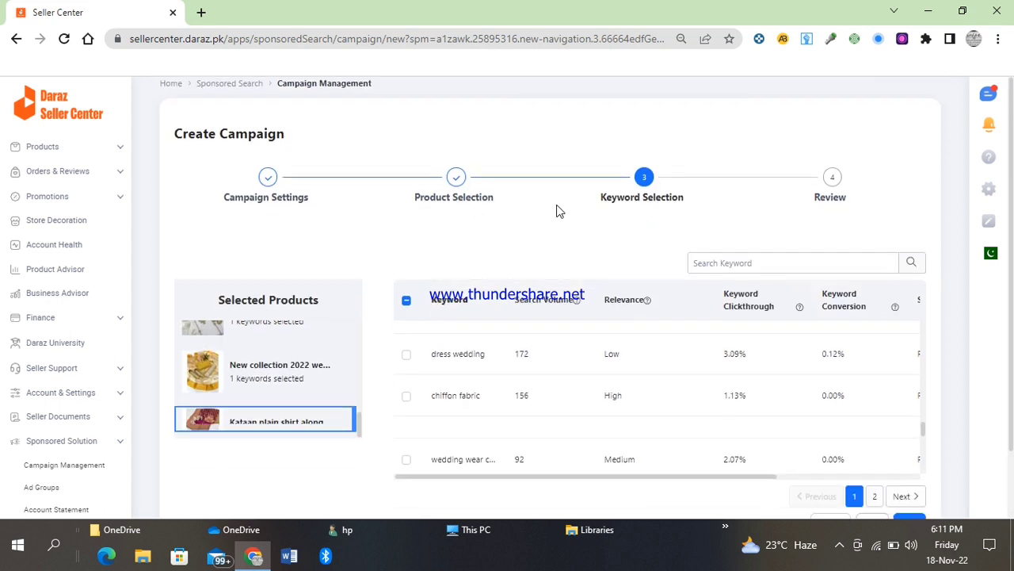
- Look through the second page of keywords for the Kataan plain shirt product and continue to the campaign review
scroll(557, 211, "down", 2)
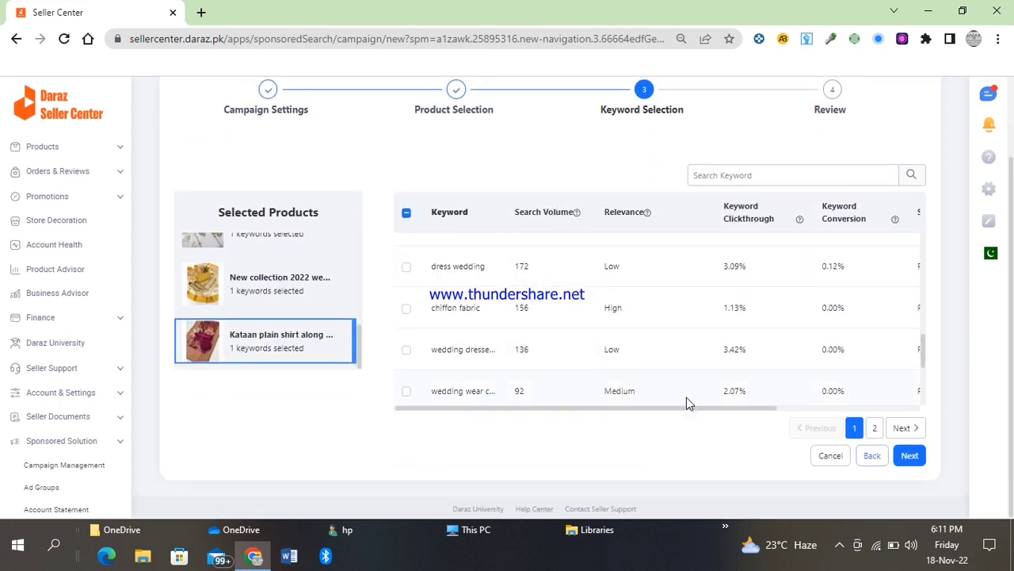
left_click(905, 430)
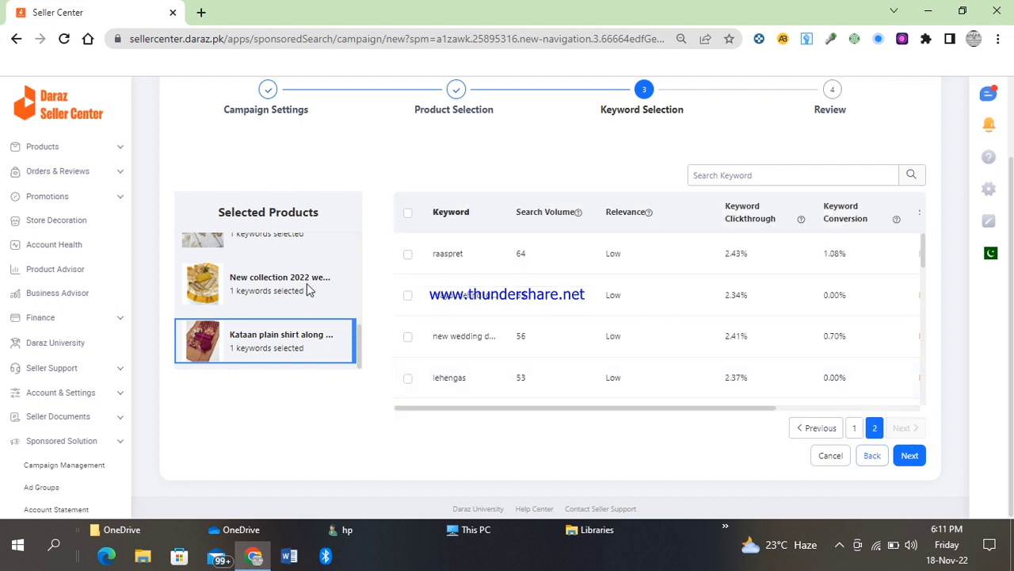
scroll(531, 305, "up", 2)
scroll(531, 305, "down", 2)
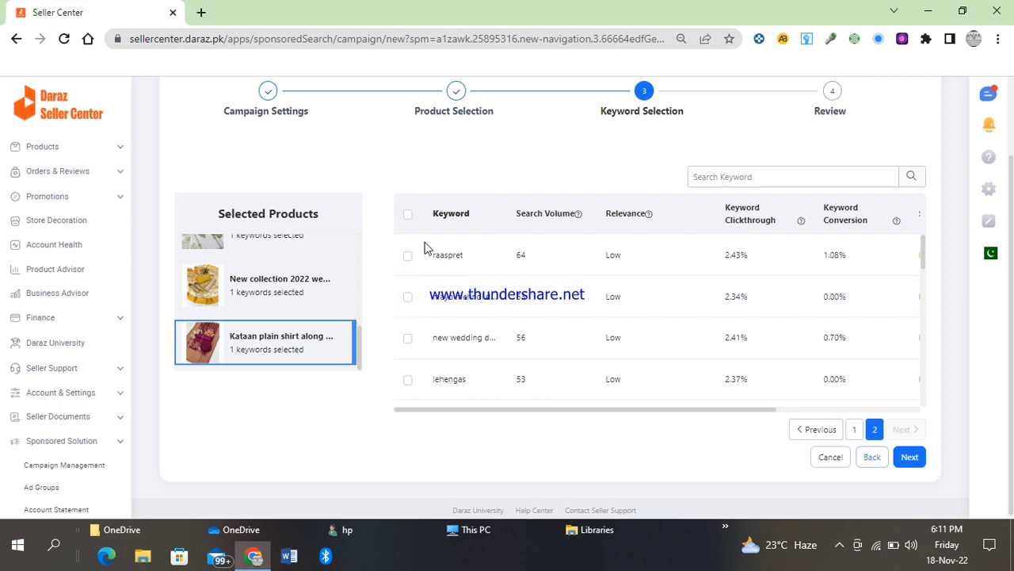
scroll(697, 299, "right", 5)
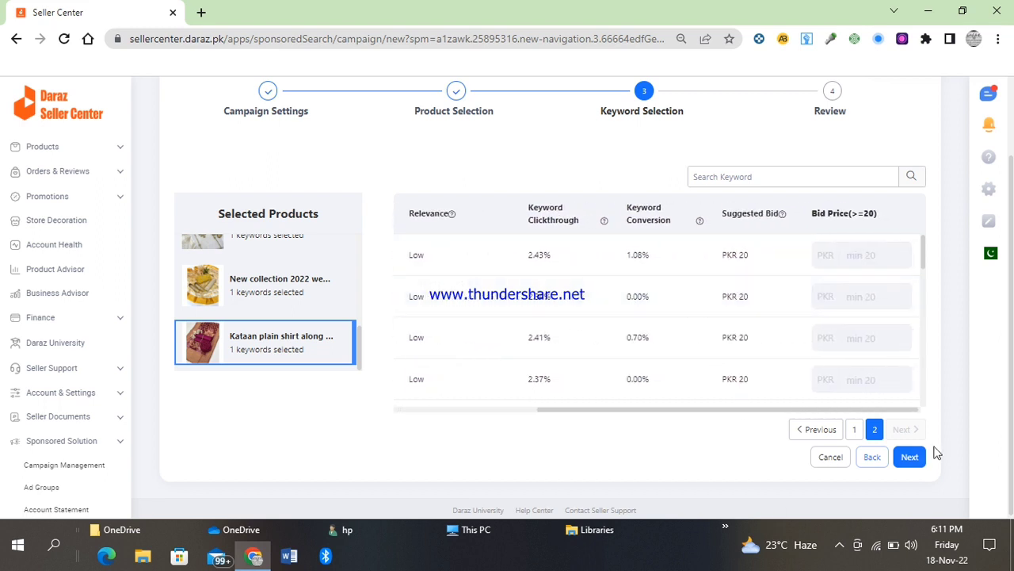
left_click(910, 457)
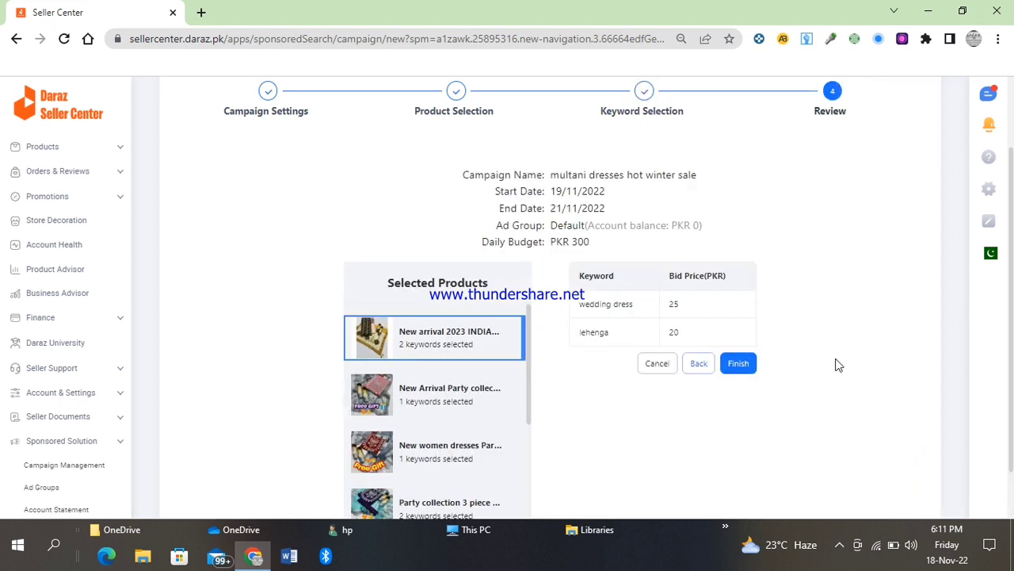
- Finish creating the campaign, dismissing the confirmation, and open the Sponsored Solution account statement
scroll(700, 279, "down", 1)
left_click(733, 304)
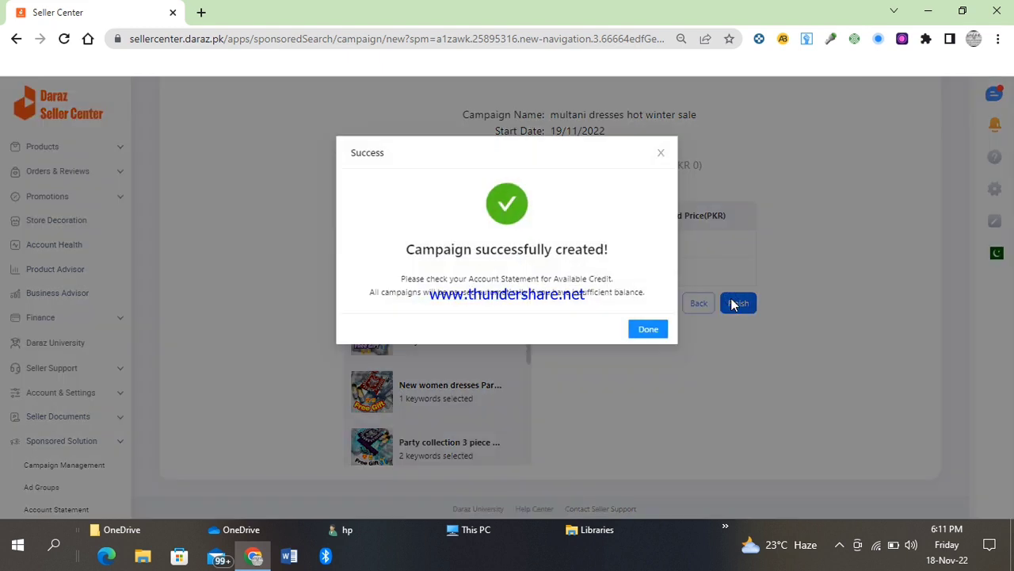
left_click(656, 332)
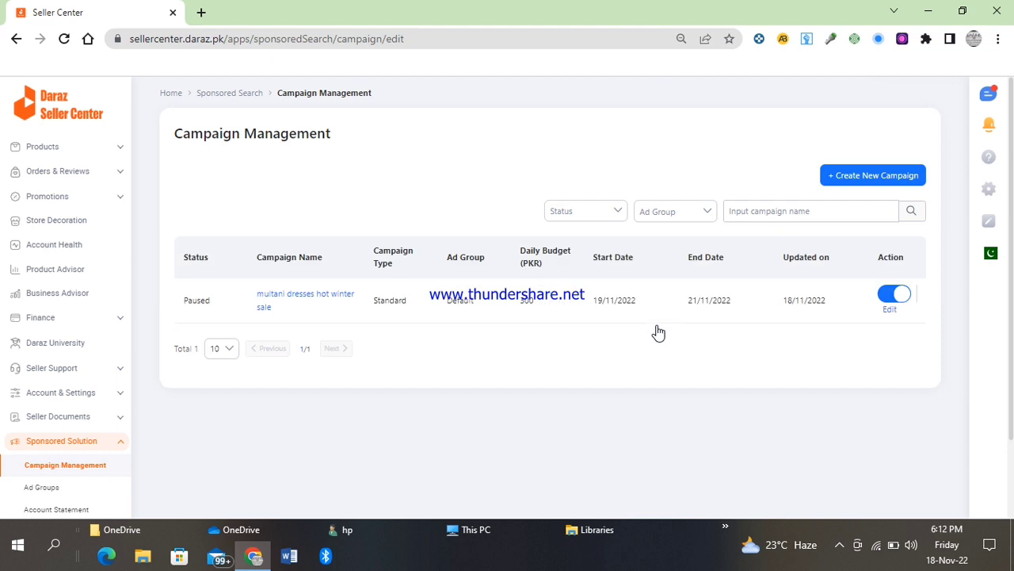
left_click(57, 508)
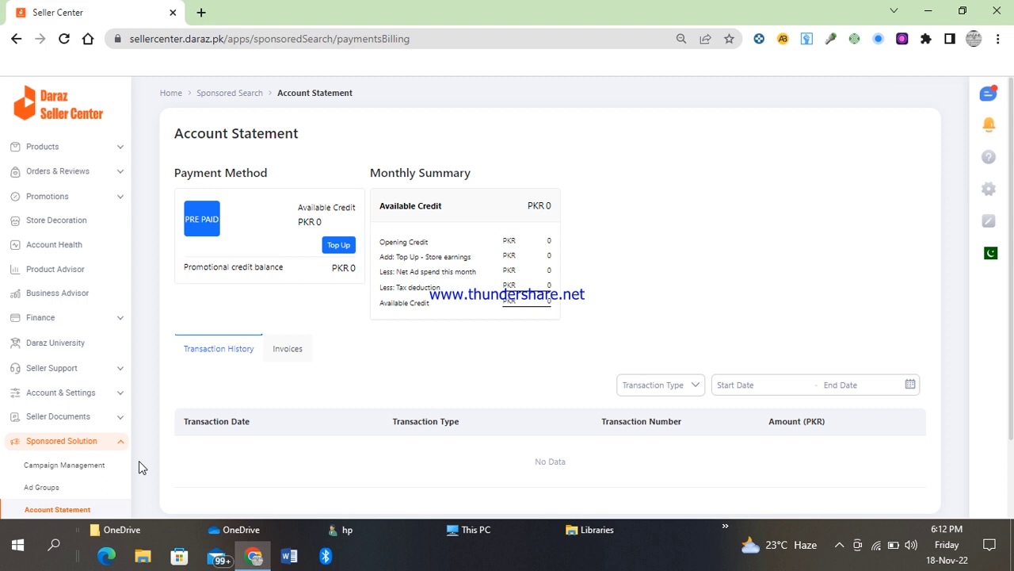
- Top up the prepaid credit with PKR 1,000 from the store earnings and dismiss the confirmation
scroll(548, 371, "down", 1)
scroll(549, 371, "up", 1)
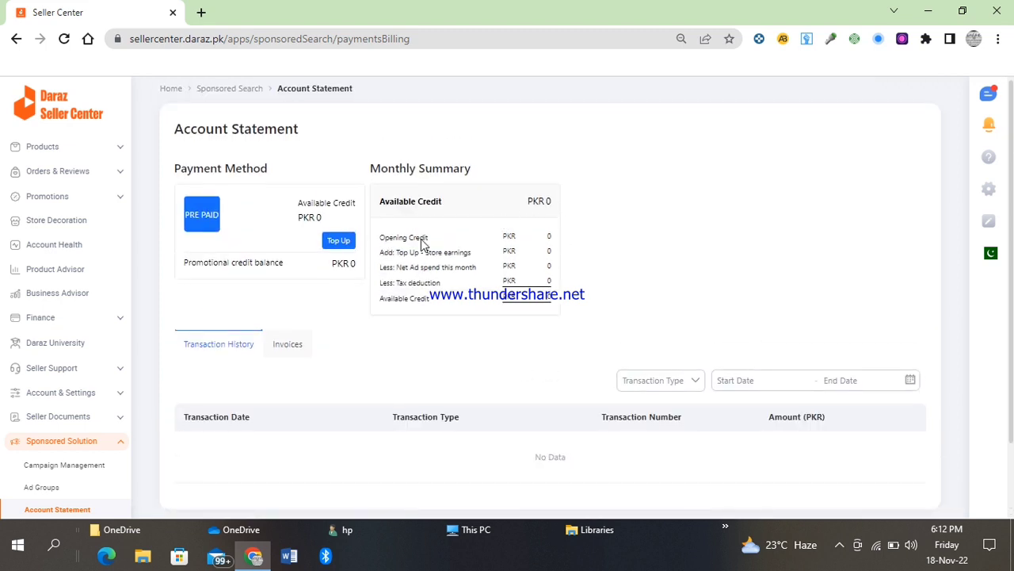
left_click(340, 245)
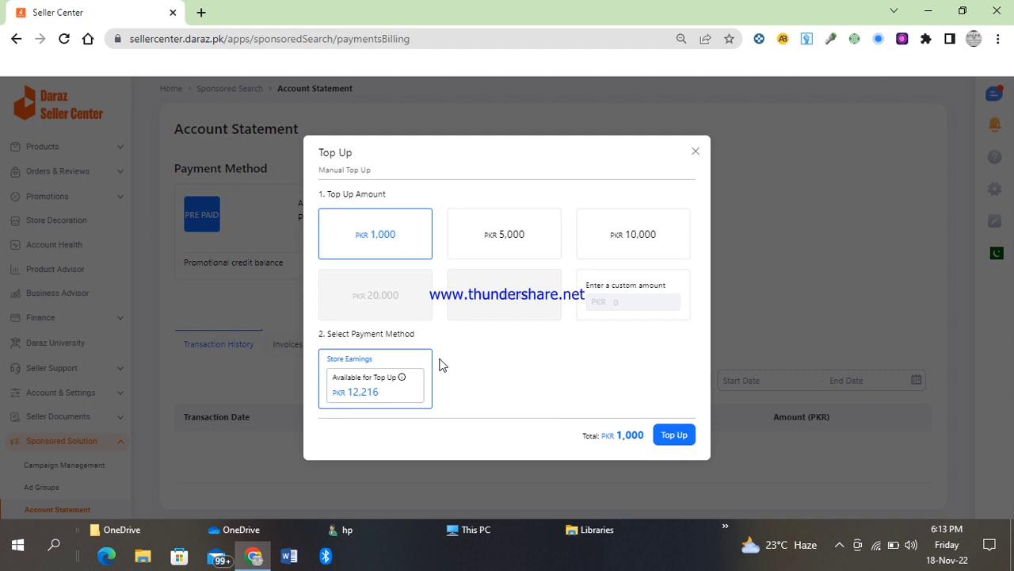
left_click(367, 241)
left_click(679, 435)
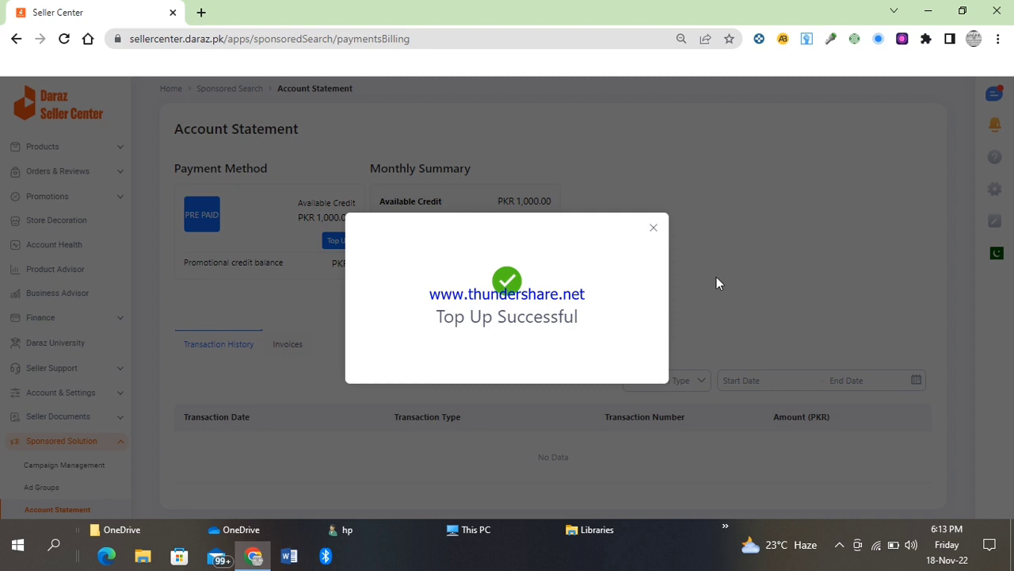
left_click(654, 230)
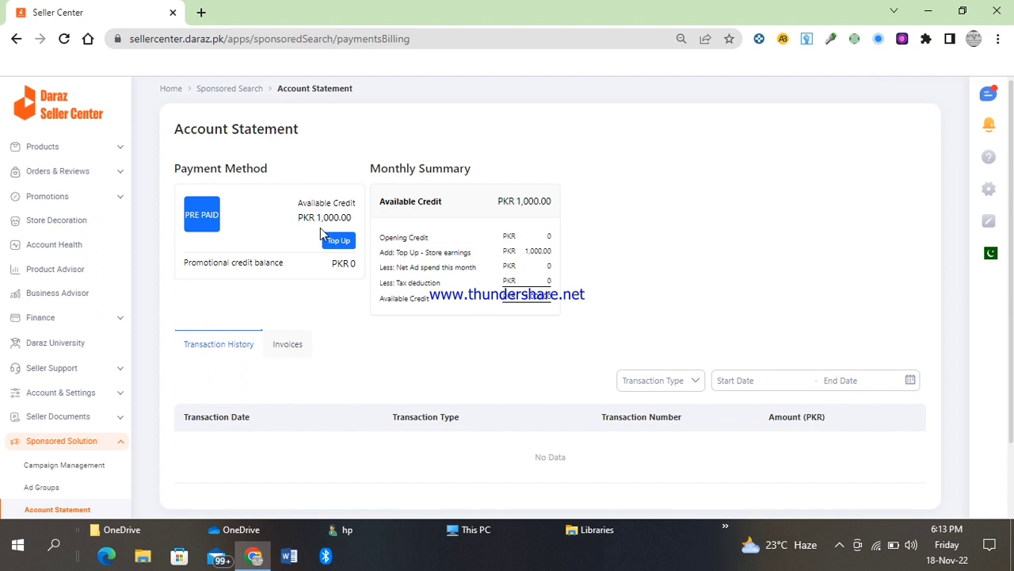
- Examine the available credit, the monthly summary figures and the transaction history on the account statement
scroll(441, 333, "down", 1)
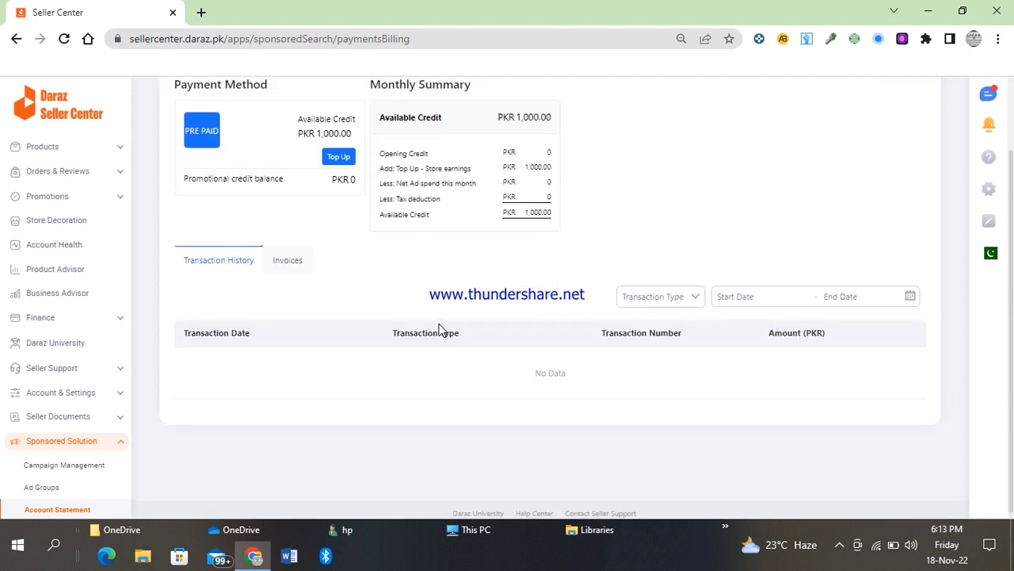
scroll(441, 328, "up", 1)
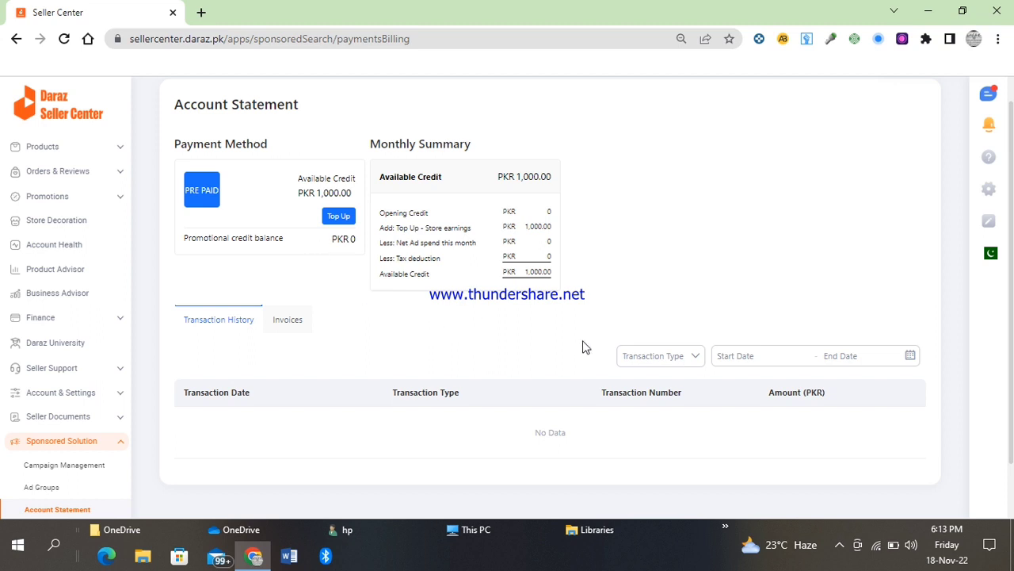
scroll(728, 411, "down", 1)
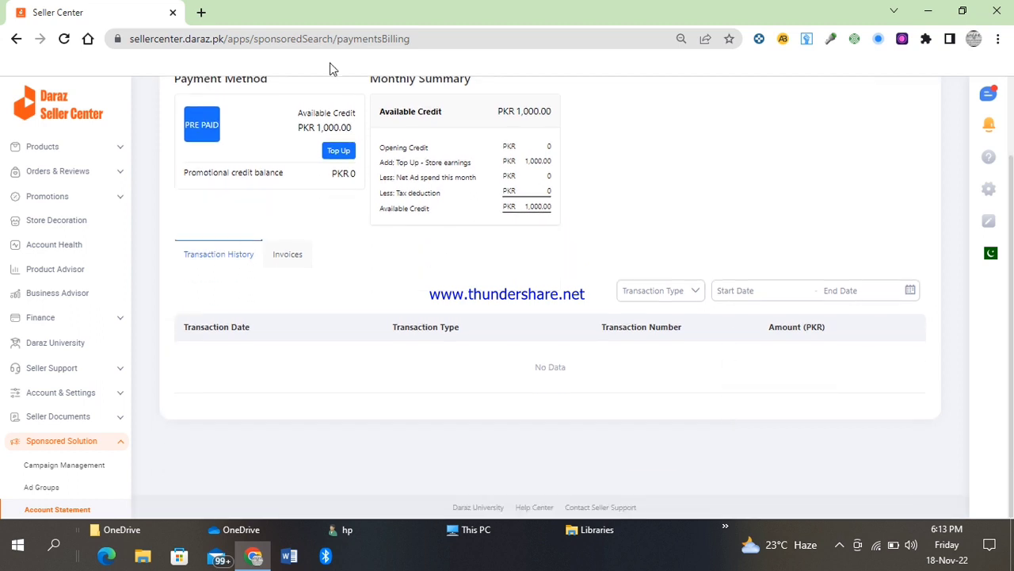
triple_click(292, 127)
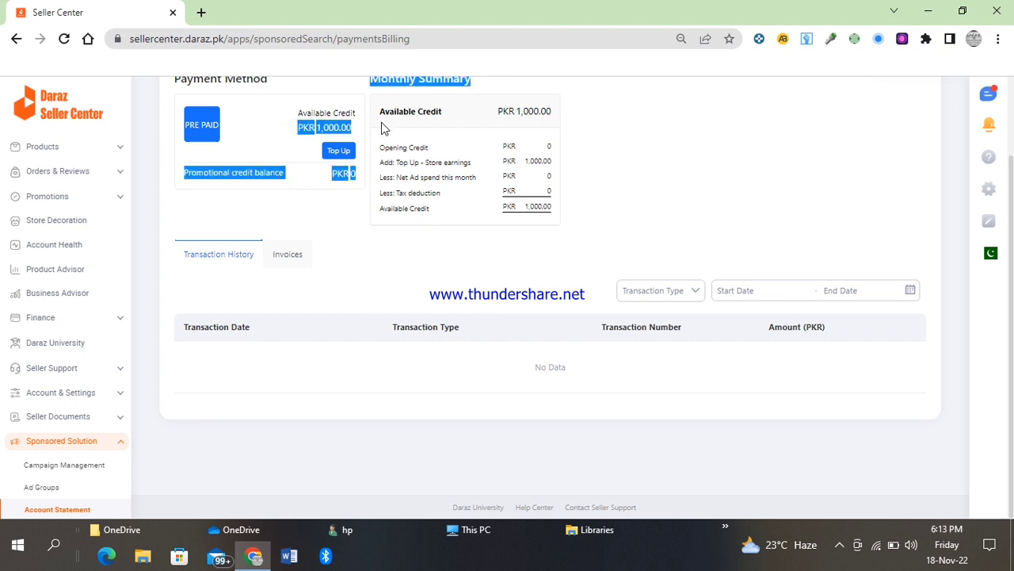
left_click(464, 241)
left_click_drag(464, 241, 411, 182)
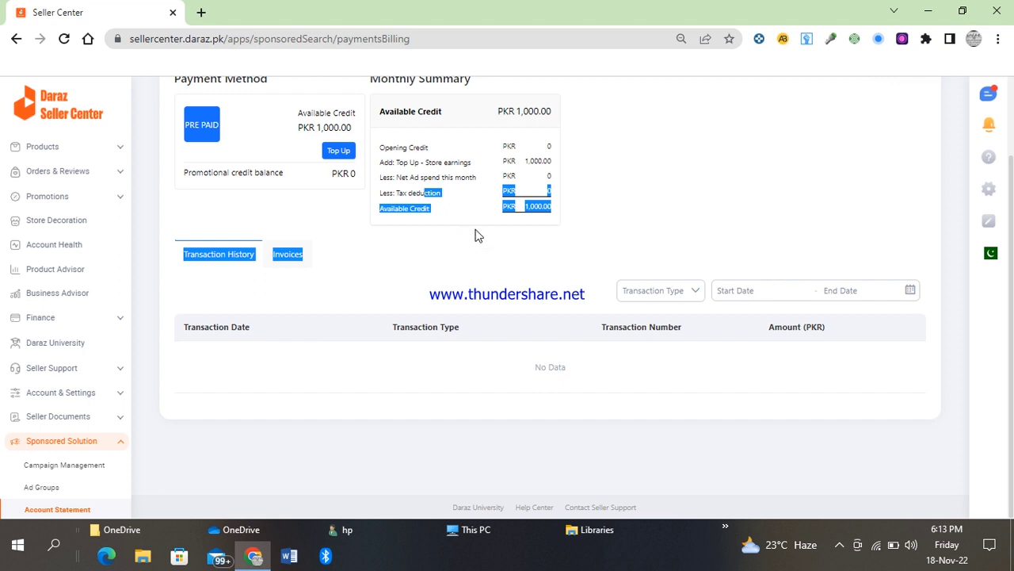
left_click(480, 198)
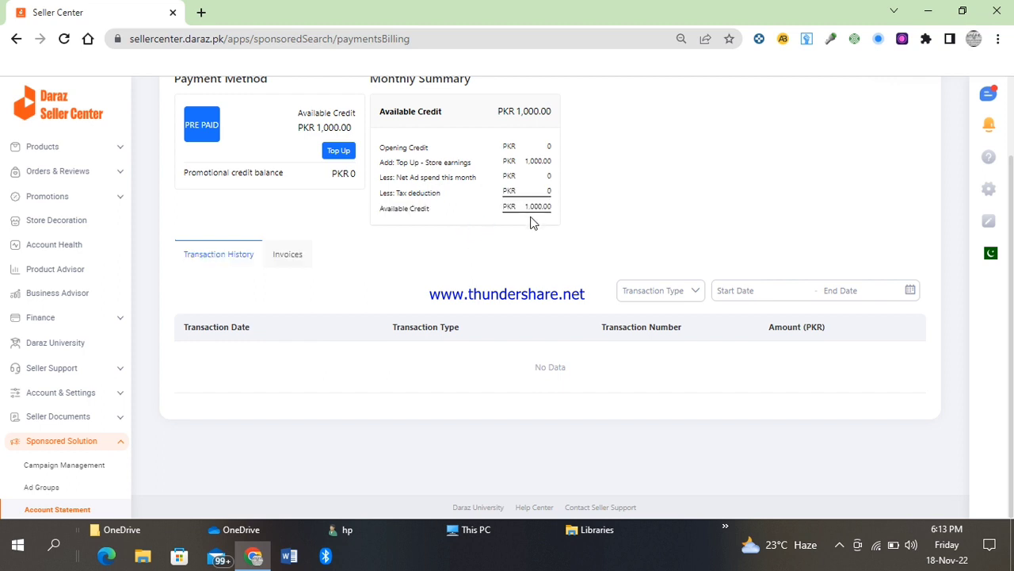